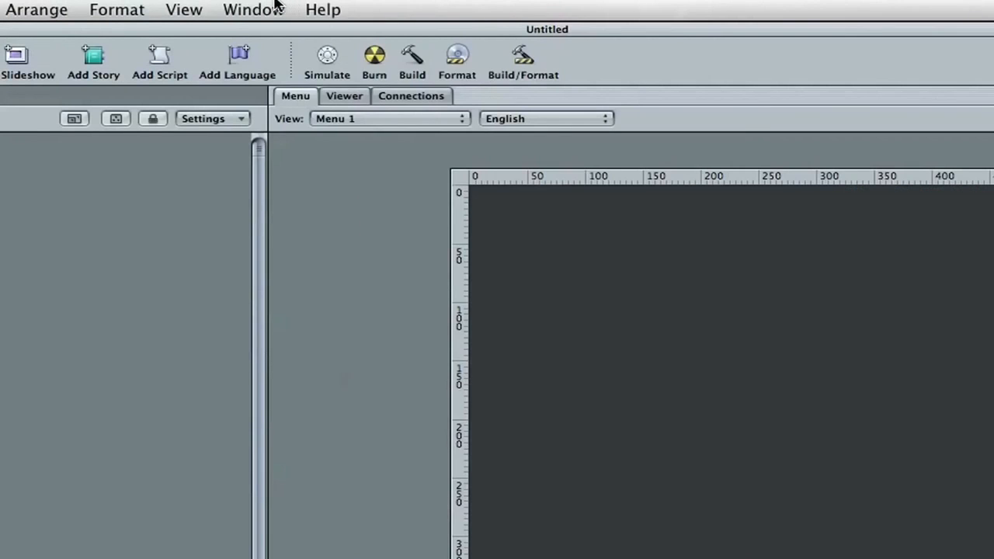
# Step: Switch the window layout to the Basic configuration
pyautogui.click(292, 4)
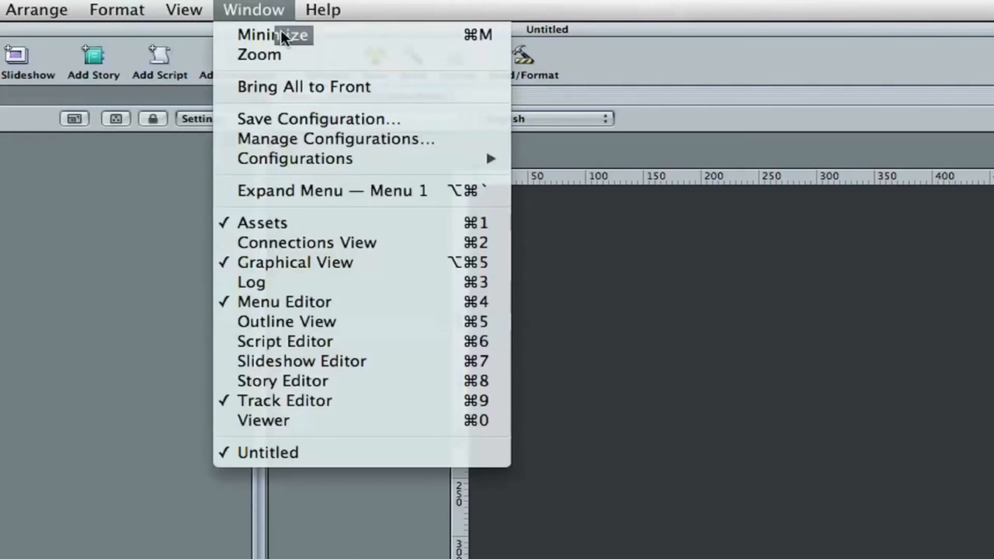
pyautogui.moveTo(295, 162)
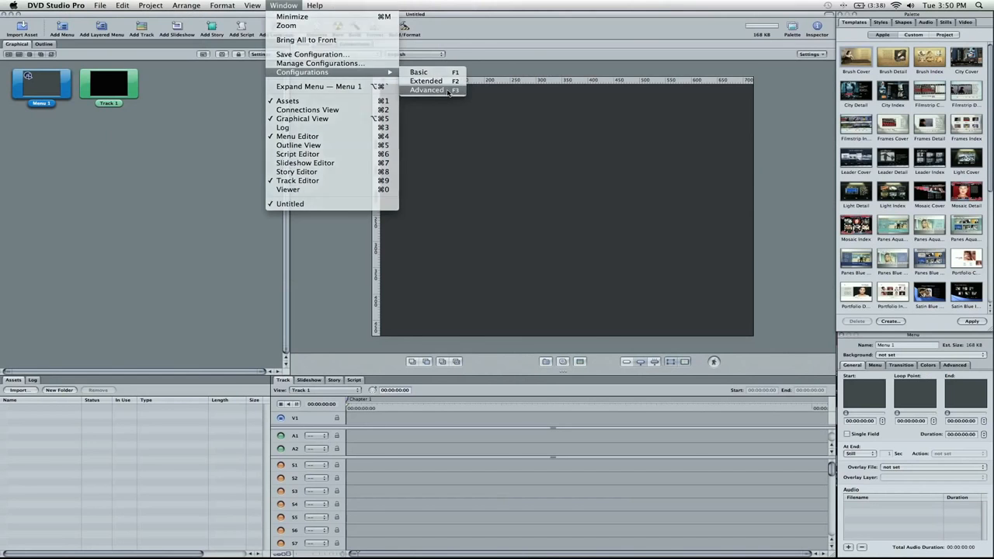
pyautogui.click(621, 200)
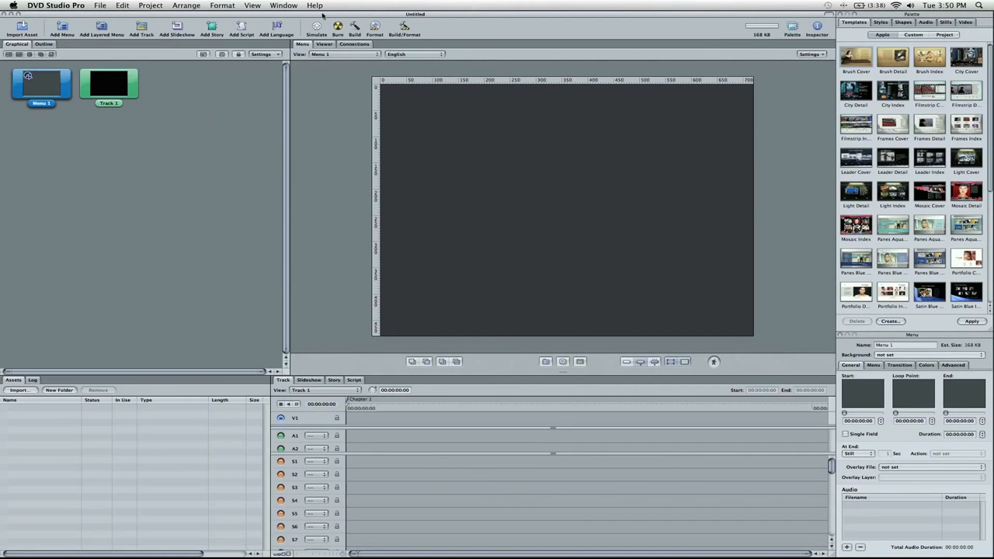
pyautogui.click(283, 6)
pyautogui.moveTo(326, 72)
pyautogui.click(396, 72)
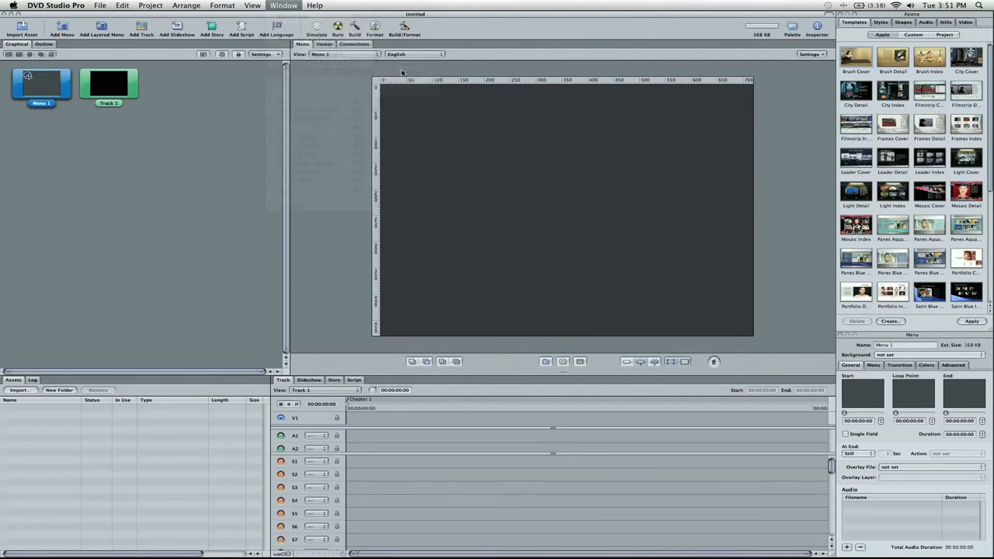
# Step: Switch the window layout to the Advanced configuration
pyautogui.click(295, 5)
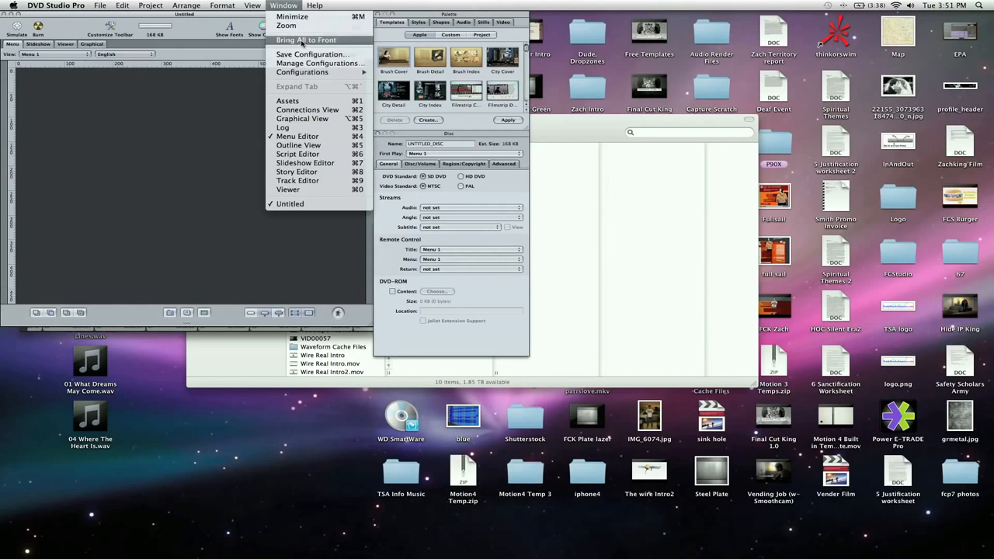
pyautogui.moveTo(322, 72)
pyautogui.click(426, 90)
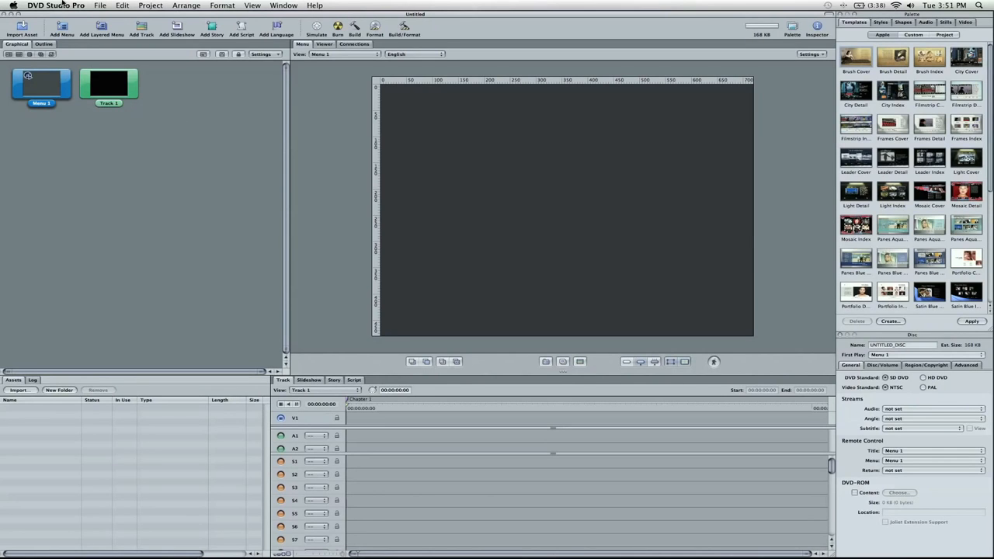
# Step: Open the preferences and keep SD DVD as the DVD standard in the project settings
pyautogui.click(62, 5)
pyautogui.click(64, 35)
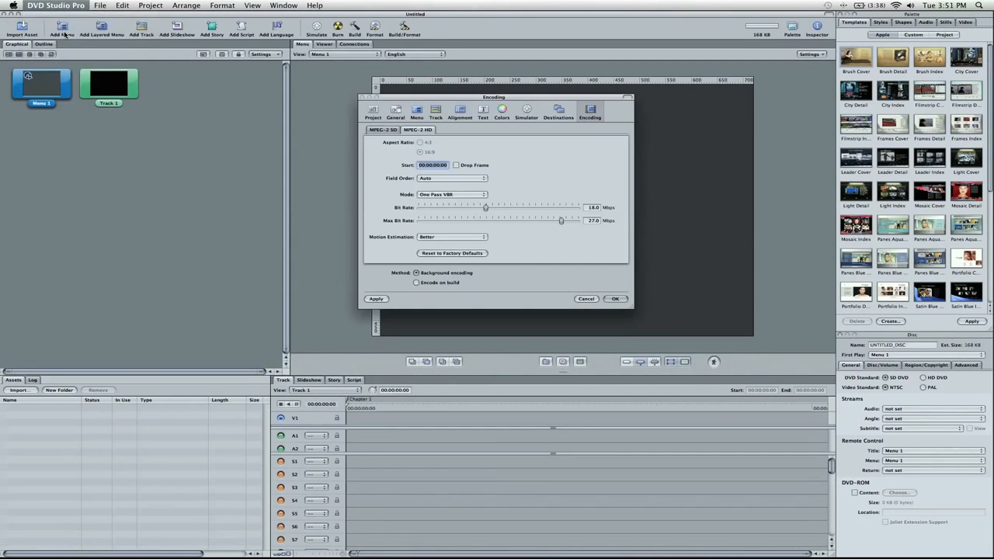
pyautogui.click(372, 112)
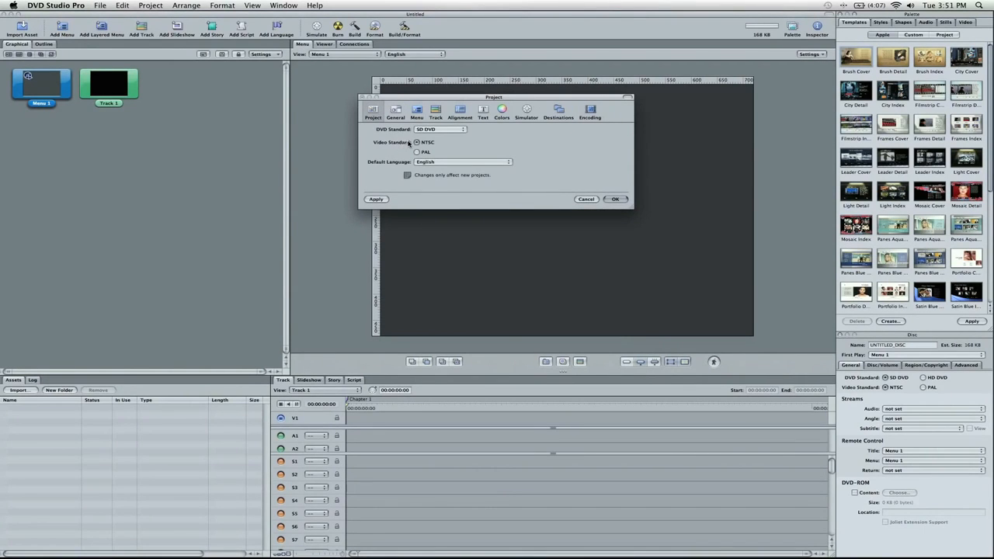
pyautogui.click(443, 130)
pyautogui.click(443, 129)
# Step: In the MPEG-2 SD encoding preferences, keep Drop Frame enabled and set the field order to Auto
pyautogui.click(591, 112)
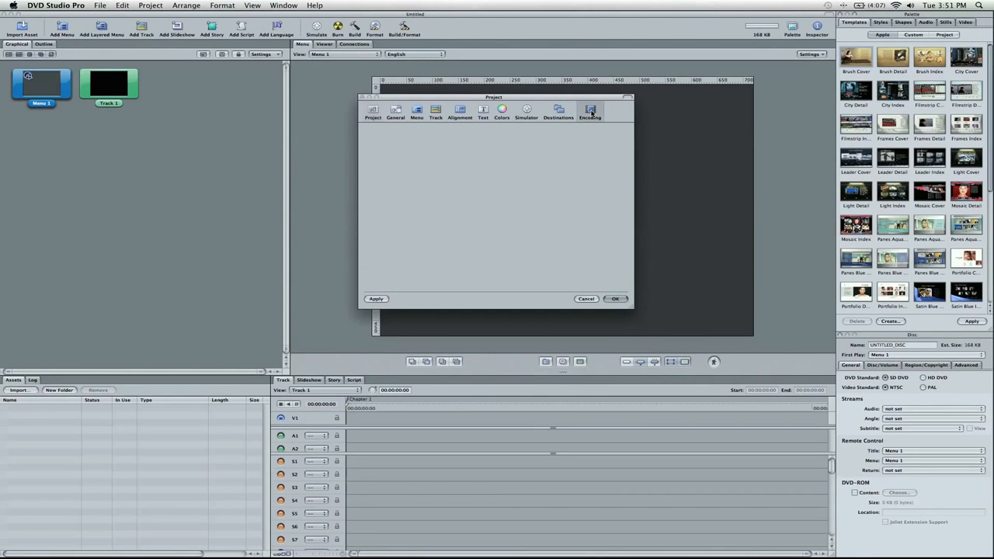
pyautogui.click(394, 132)
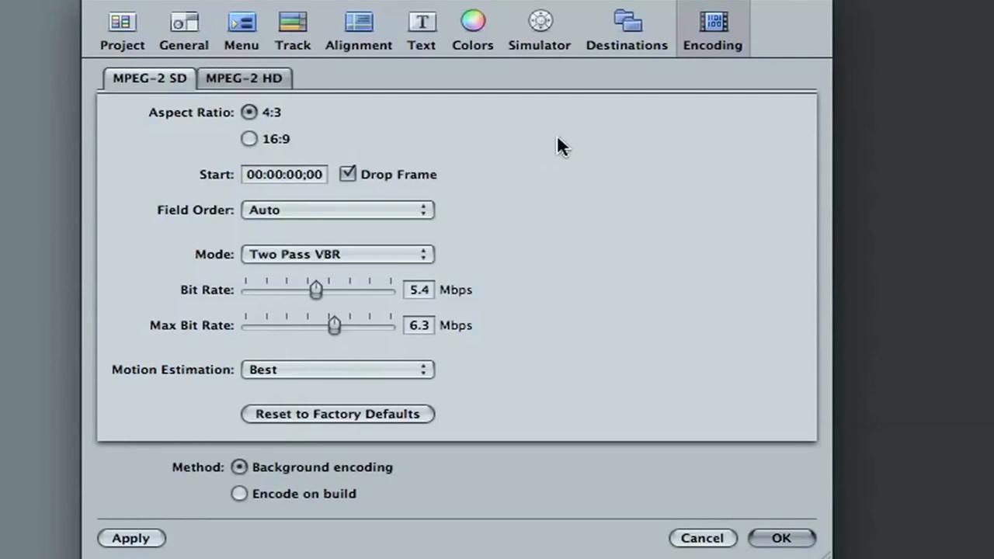
pyautogui.click(345, 174)
pyautogui.click(347, 172)
pyautogui.moveTo(443, 1); pyautogui.dragTo(509, 27)
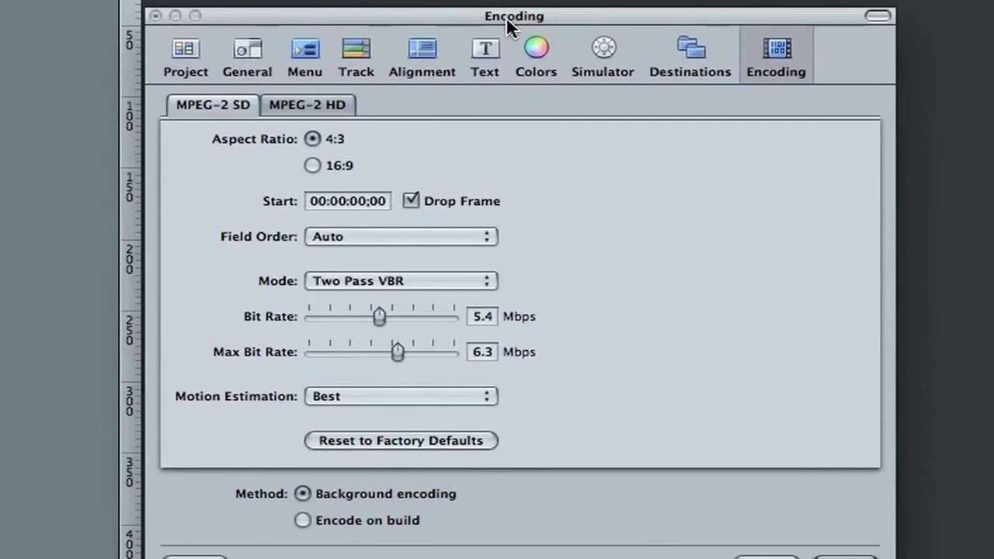
pyautogui.click(417, 237)
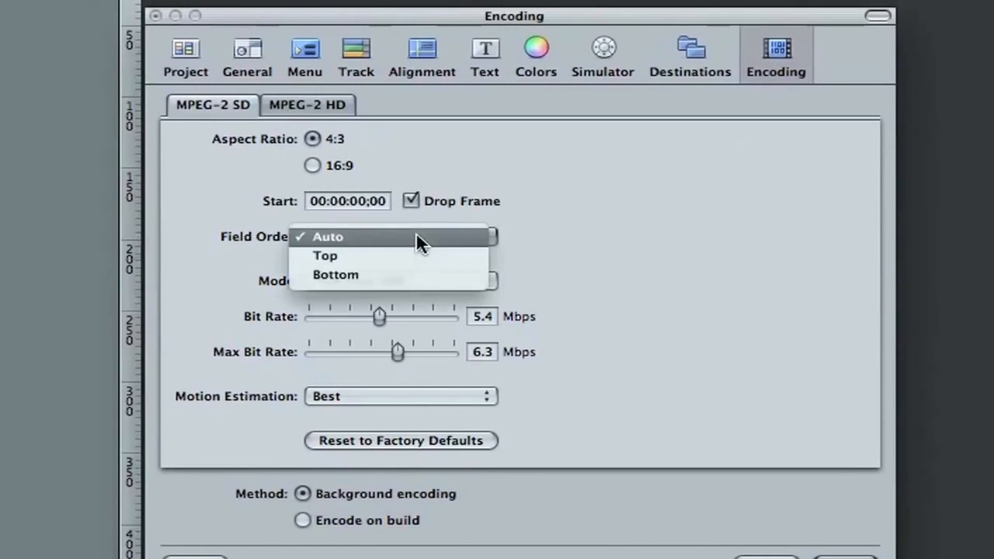
pyautogui.click(365, 236)
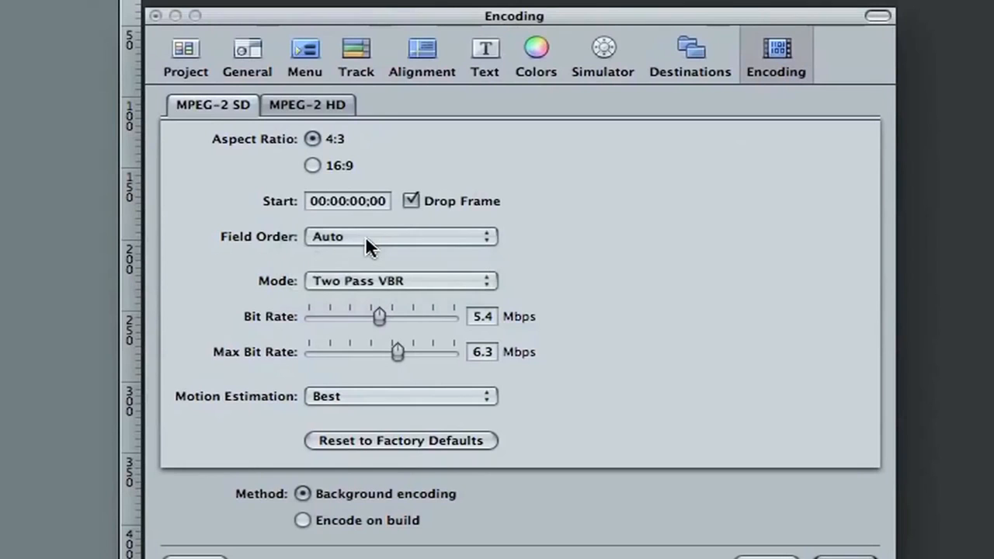
# Step: Choose Two Pass VBR as the MPEG-2 SD encoding mode
pyautogui.click(474, 283)
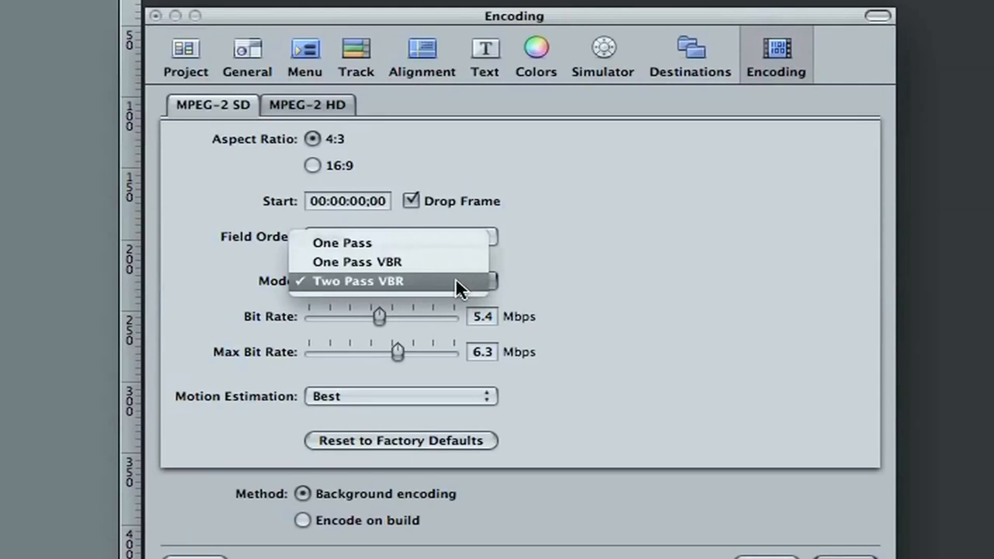
pyautogui.click(410, 280)
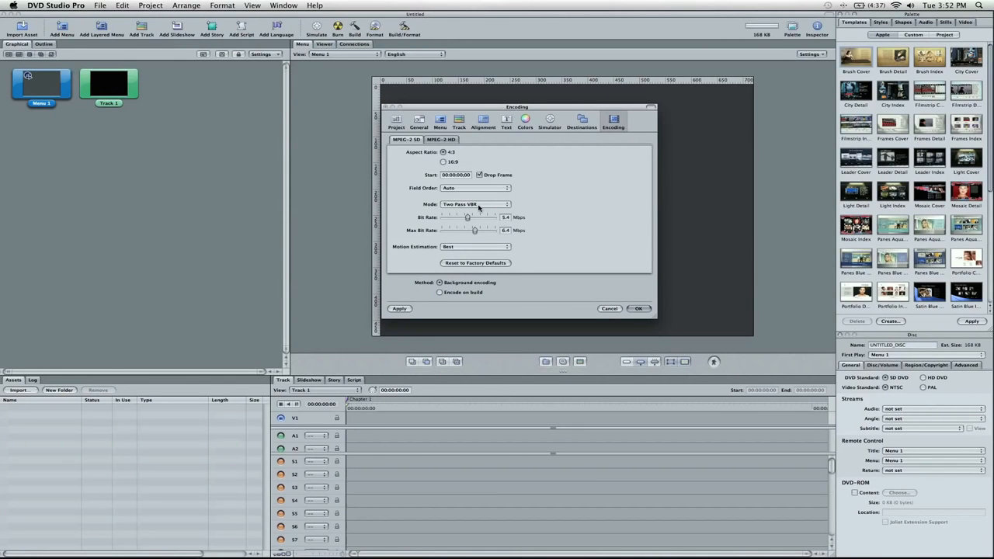
pyautogui.click(478, 206)
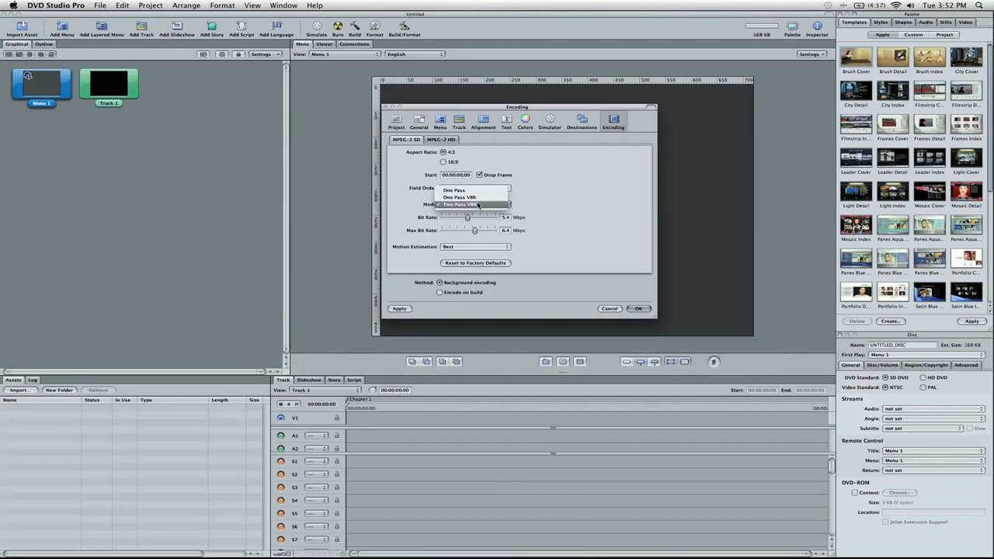
pyautogui.click(477, 205)
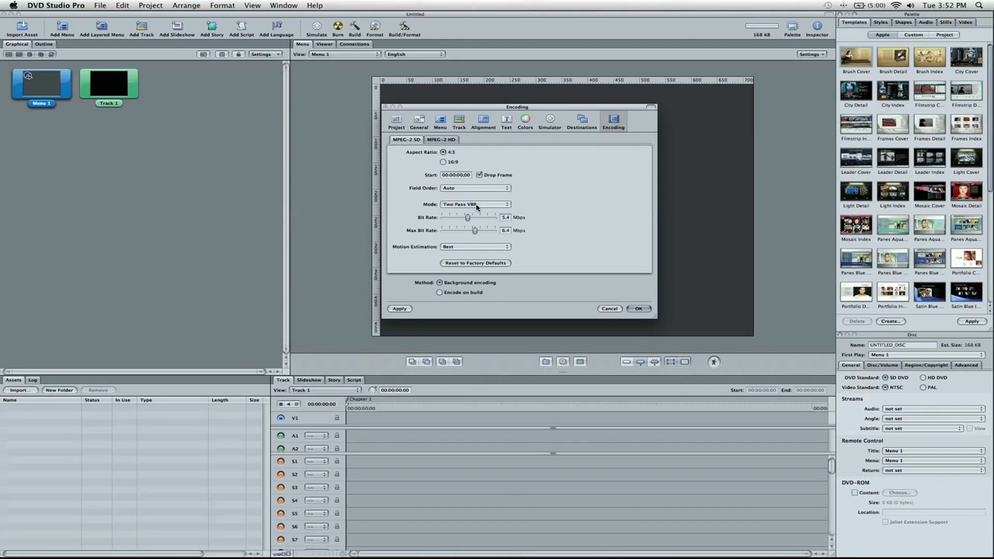
pyautogui.click(476, 205)
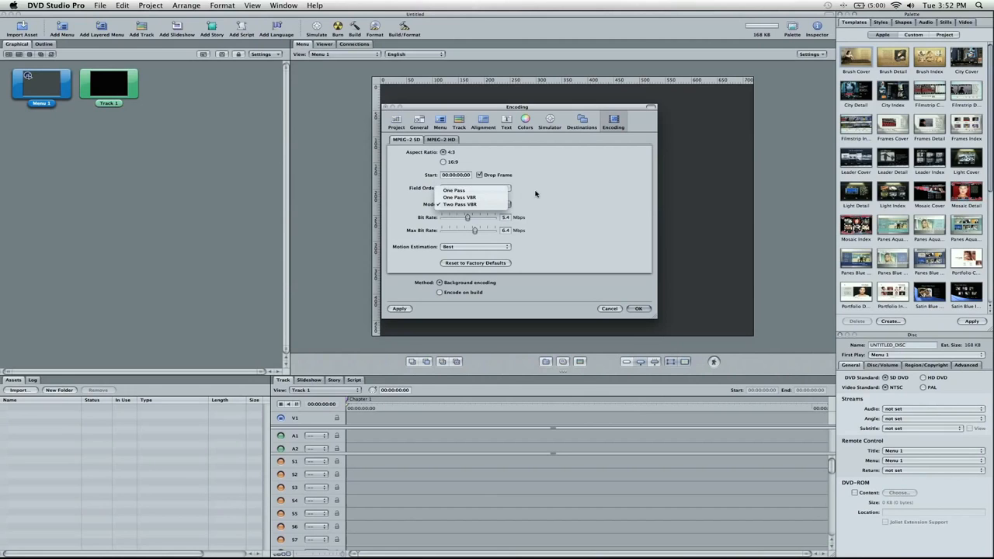
pyautogui.click(490, 206)
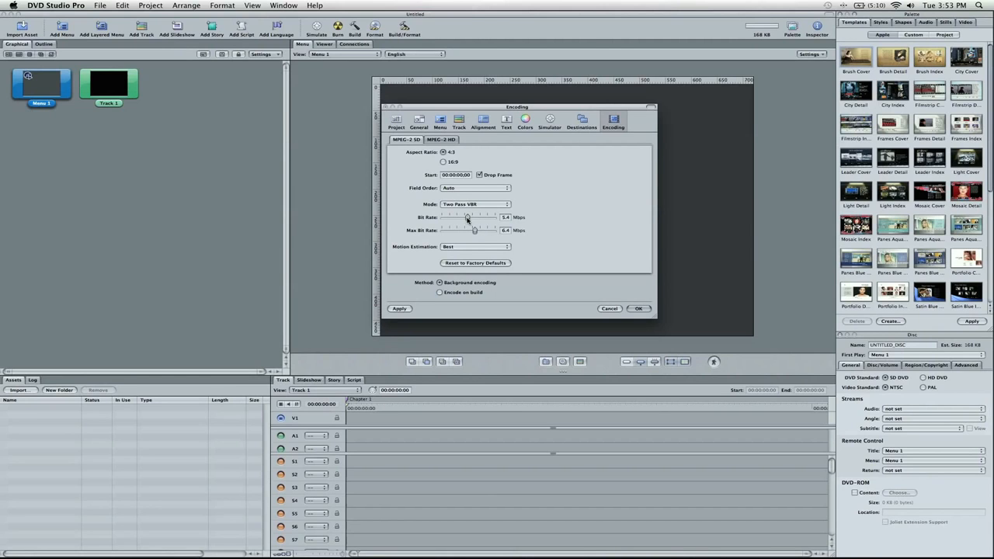
# Step: Set the encoding bit rate to 5.4 Mbps and the maximum bit rate to 6.5 Mbps
pyautogui.moveTo(468, 220); pyautogui.dragTo(451, 218)
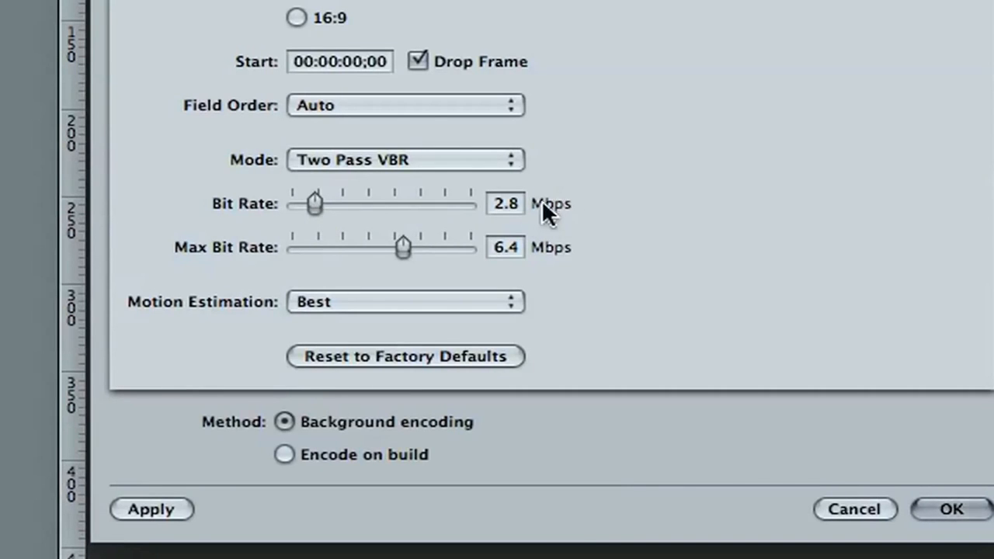
pyautogui.moveTo(316, 204); pyautogui.dragTo(336, 203)
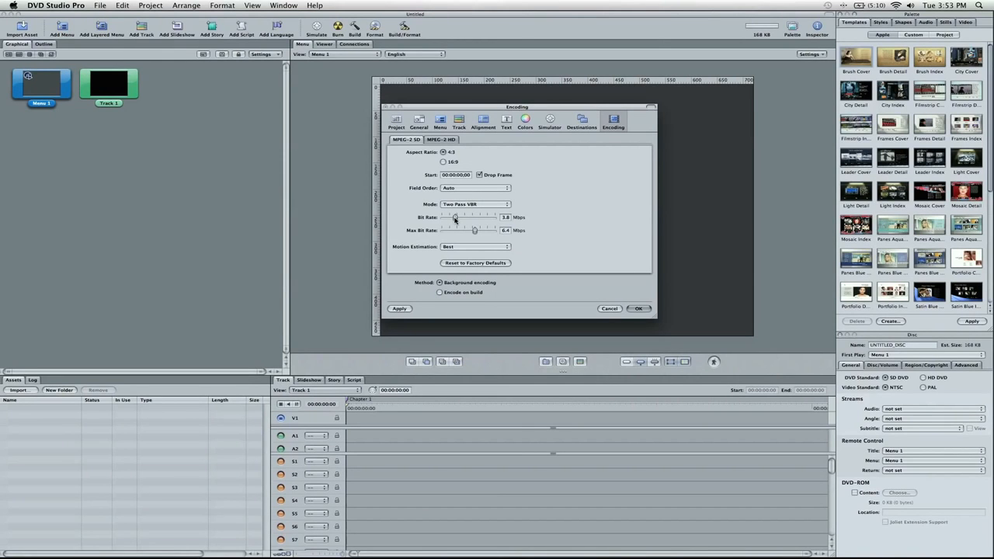
pyautogui.moveTo(455, 219); pyautogui.dragTo(468, 218)
pyautogui.doubleClick(506, 231)
pyautogui.write('6.5')
# Step: Set motion estimation to Best and the encoding method to Background encoding, and accept the preferences
pyautogui.click(464, 247)
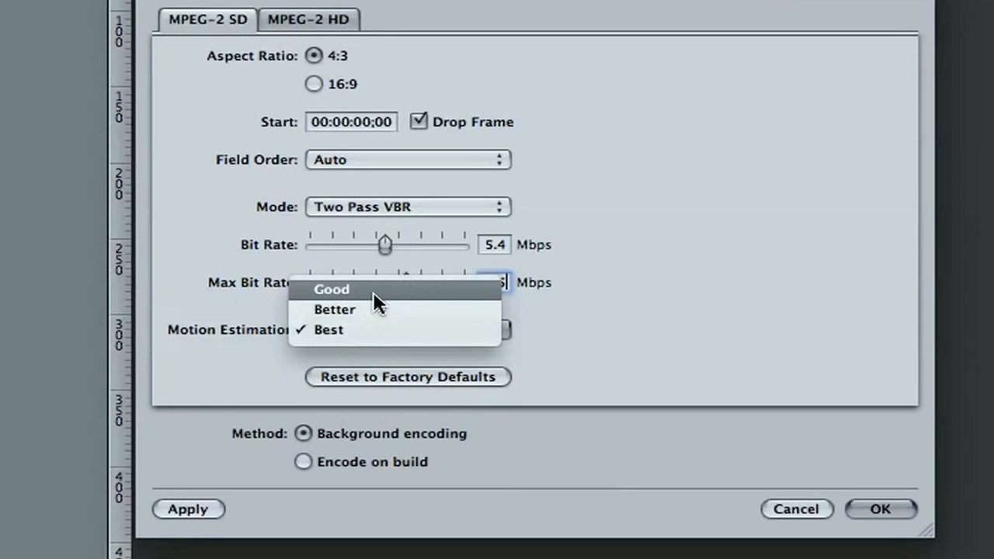
pyautogui.click(403, 341)
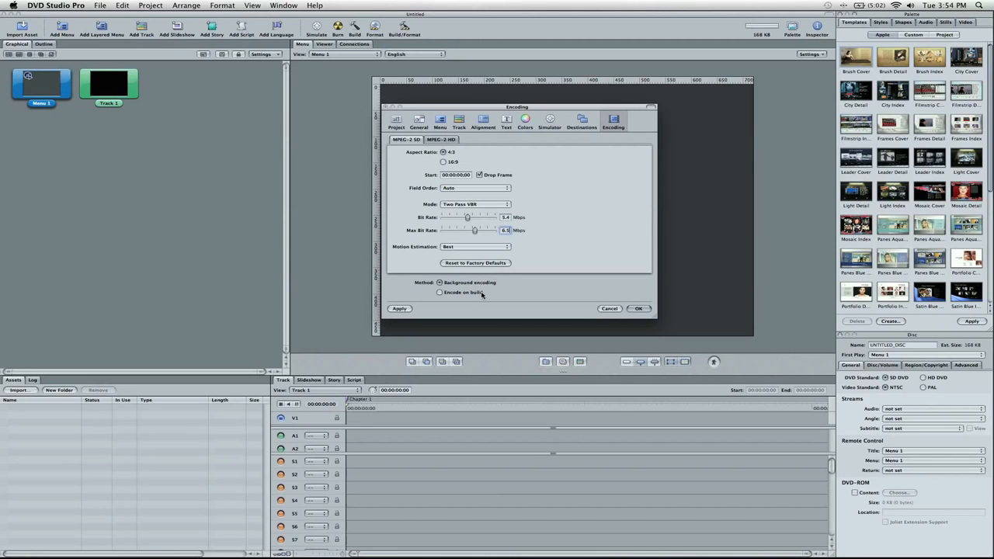
pyautogui.click(464, 293)
pyautogui.click(469, 286)
pyautogui.click(463, 294)
pyautogui.click(447, 283)
pyautogui.click(638, 309)
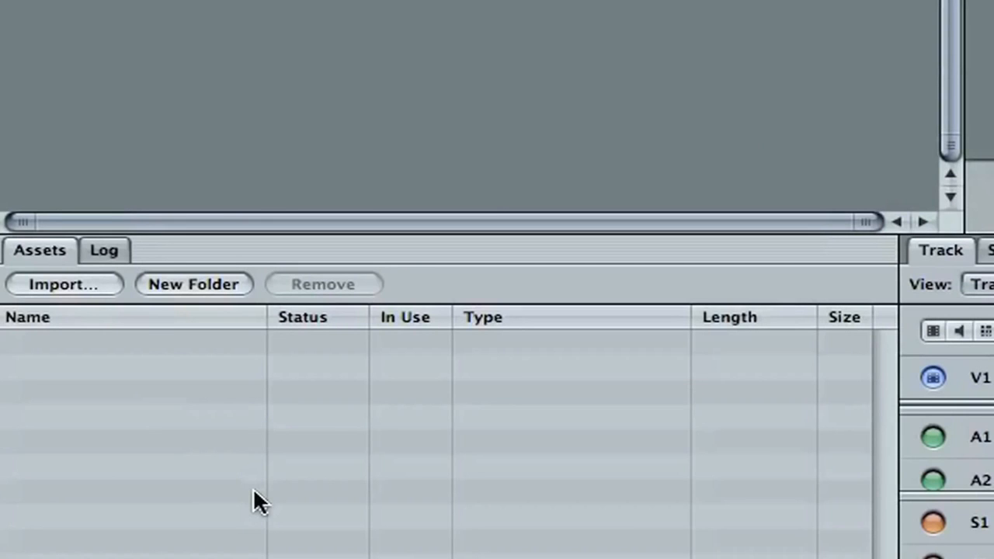
# Step: Import the asset DVD Studio Pro Video.mov from the Lucy drive
pyautogui.click(90, 284)
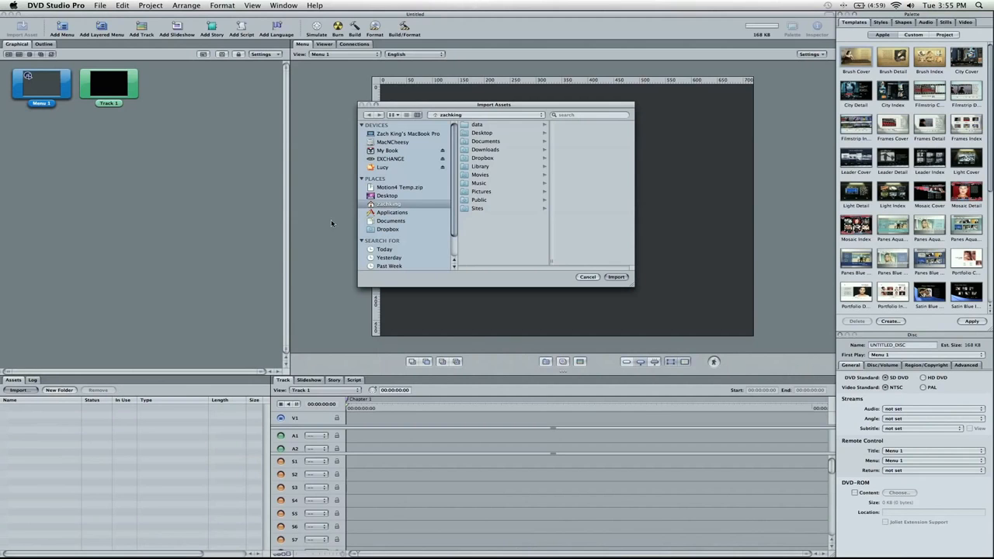
pyautogui.click(394, 168)
pyautogui.scroll(-3, 516, 219)
pyautogui.click(512, 176)
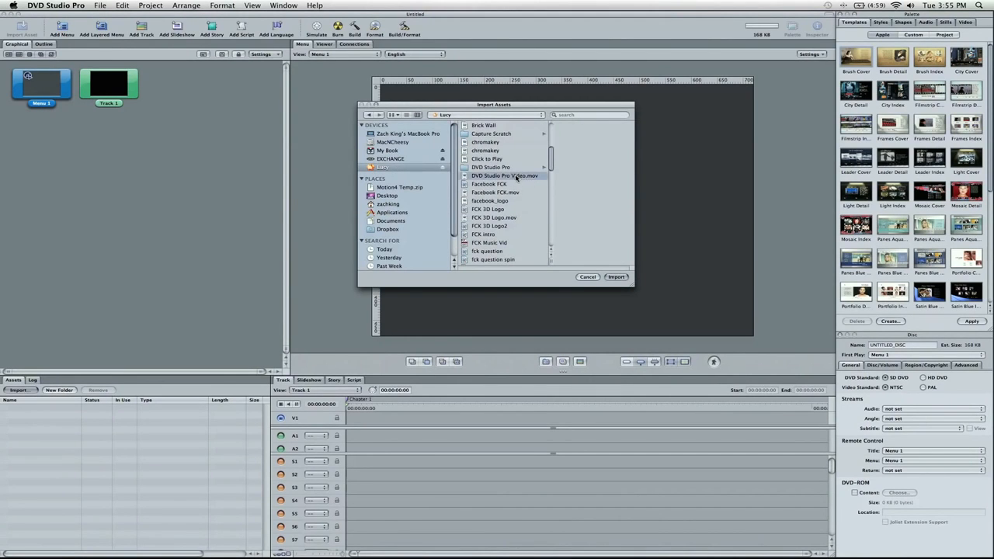
pyautogui.click(616, 277)
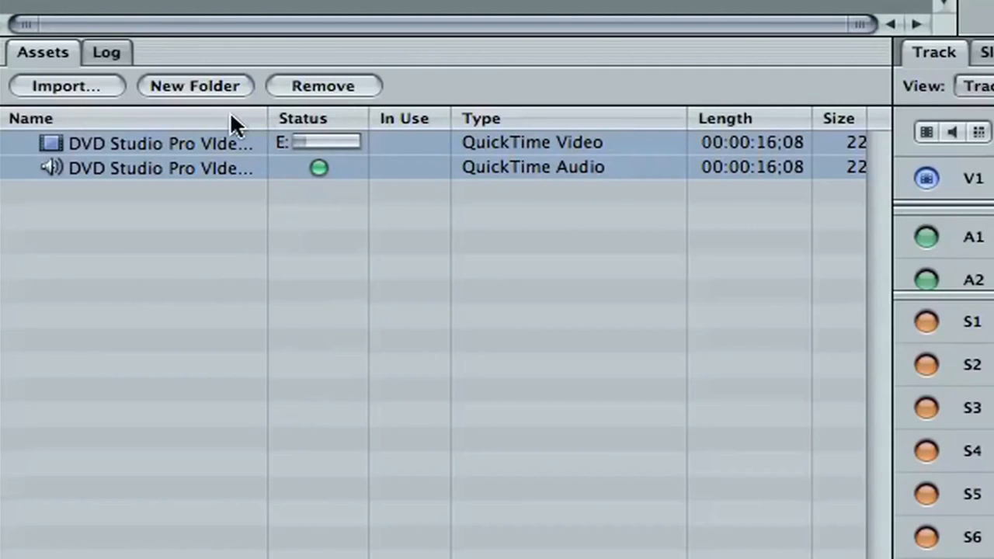
# Step: Hide and restore the Status column of the assets list, placing it between Name and In Use
pyautogui.rightClick(340, 118)
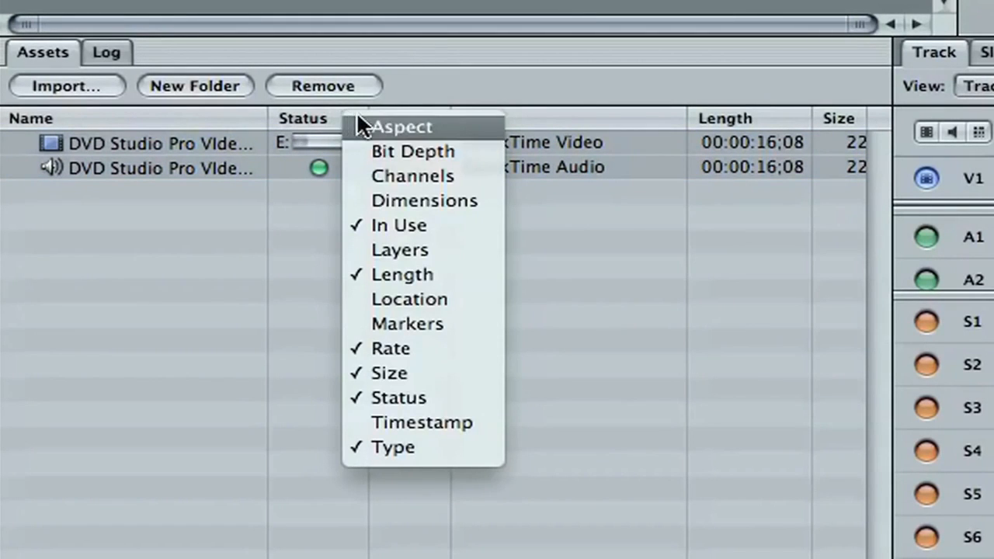
pyautogui.click(415, 399)
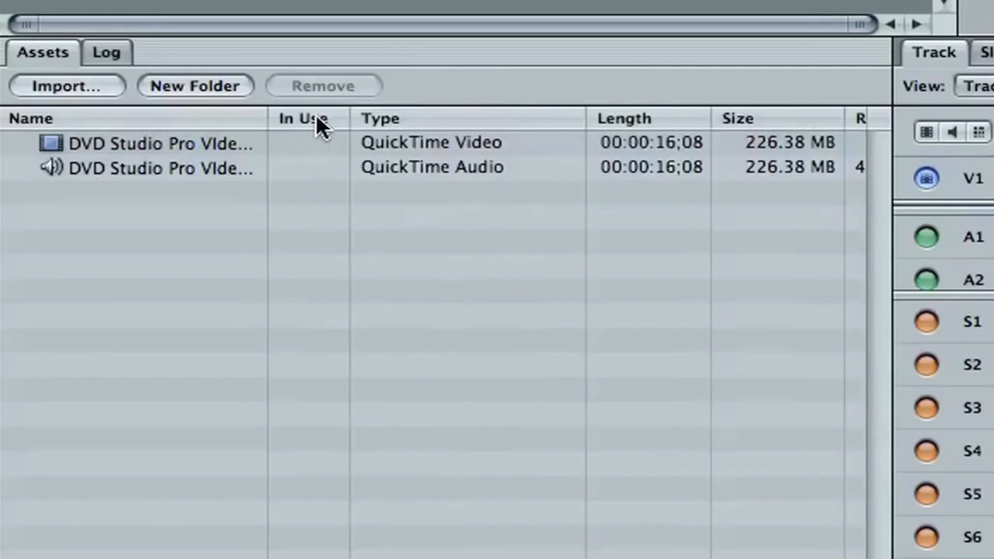
pyautogui.rightClick(316, 118)
pyautogui.click(371, 402)
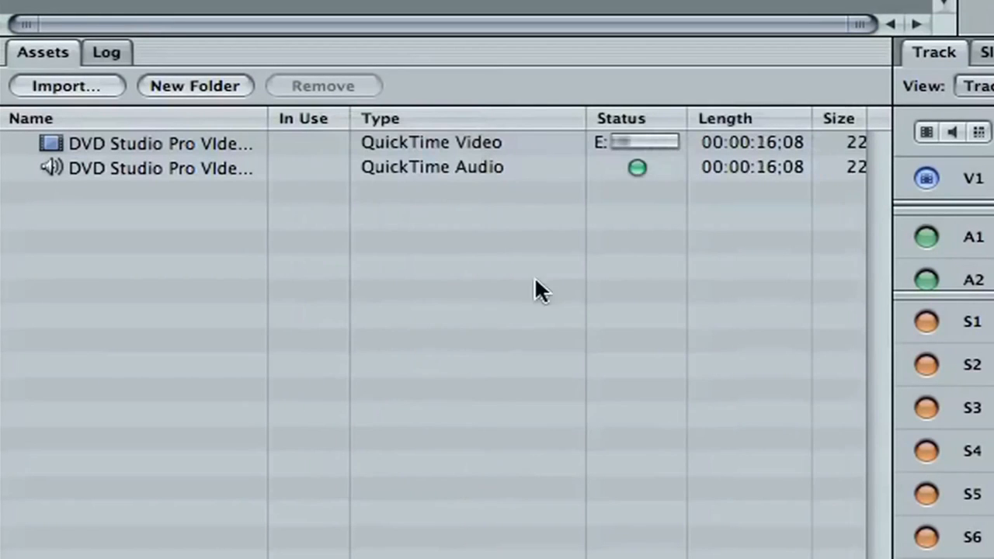
pyautogui.moveTo(633, 121); pyautogui.dragTo(331, 123)
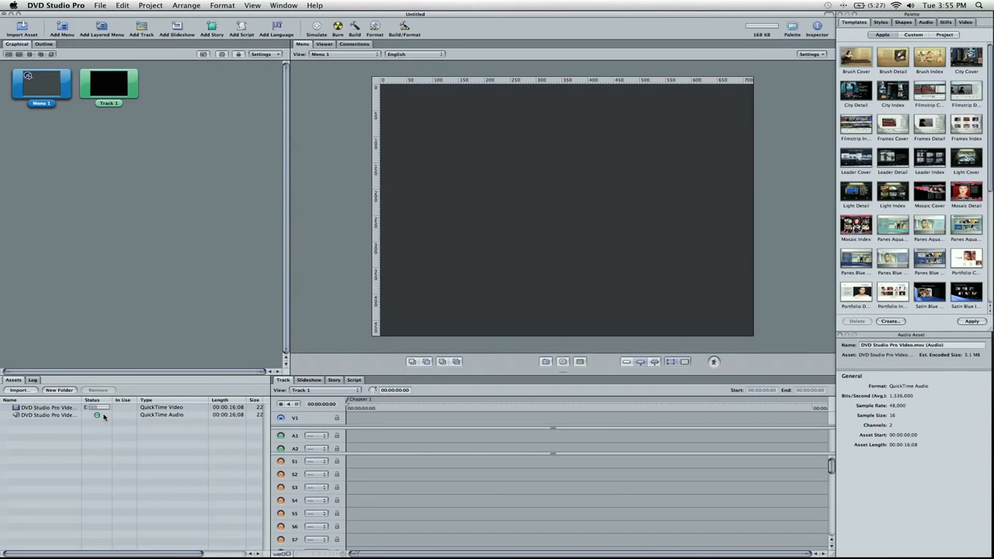
# Step: Examine the properties of the imported audio and video assets
pyautogui.click(95, 416)
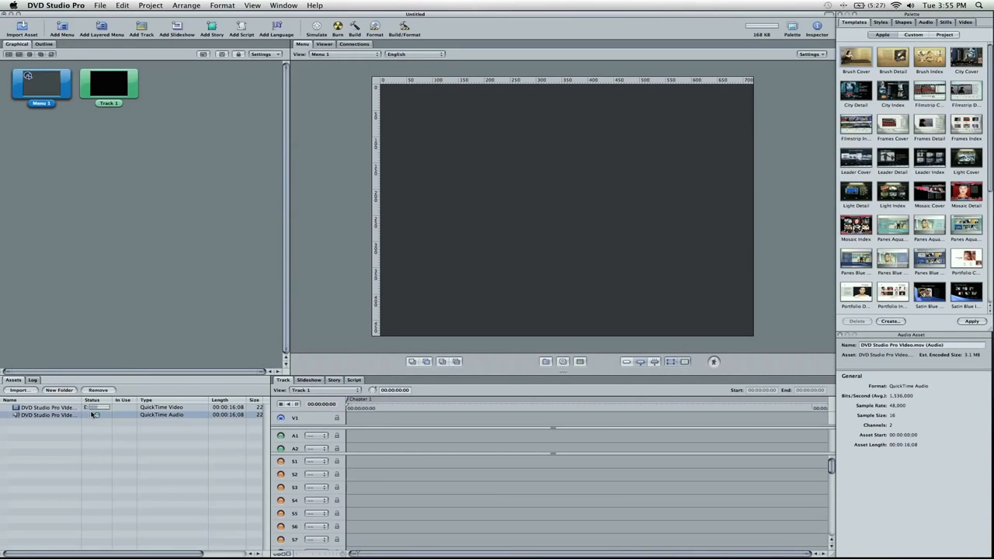
pyautogui.click(93, 406)
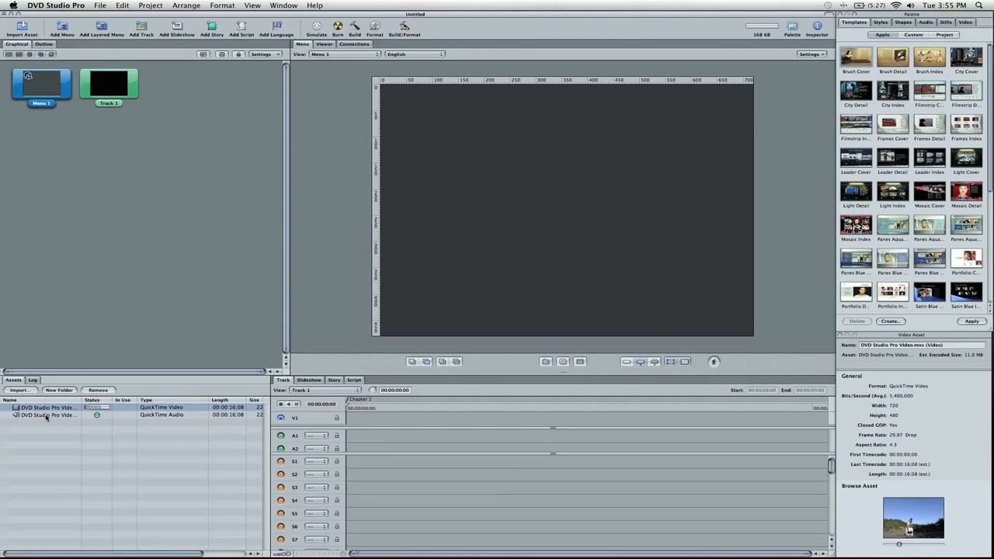
pyautogui.click(46, 416)
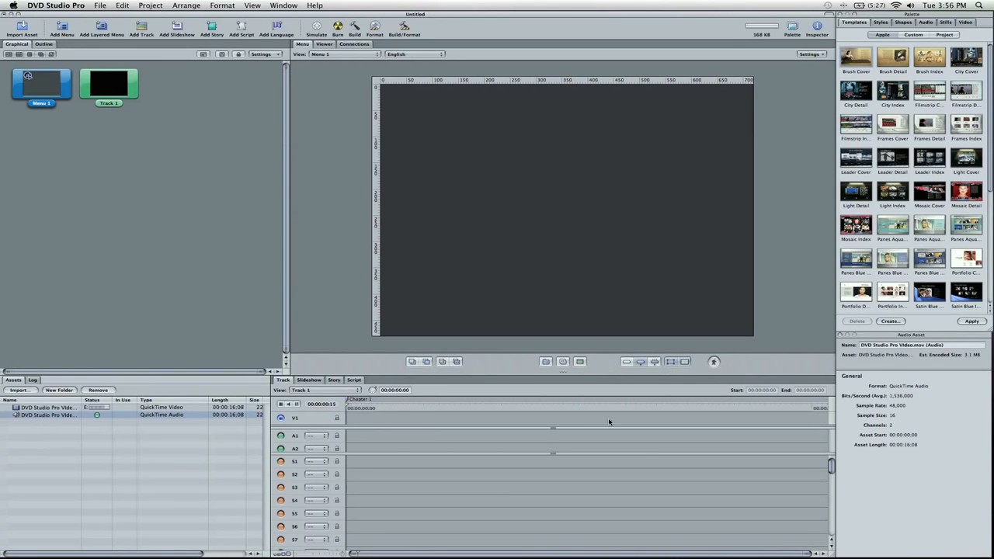
# Step: Apply the Frames Cover template to the menu and assign the imported video asset to Button One as a track
pyautogui.doubleClick(891, 134)
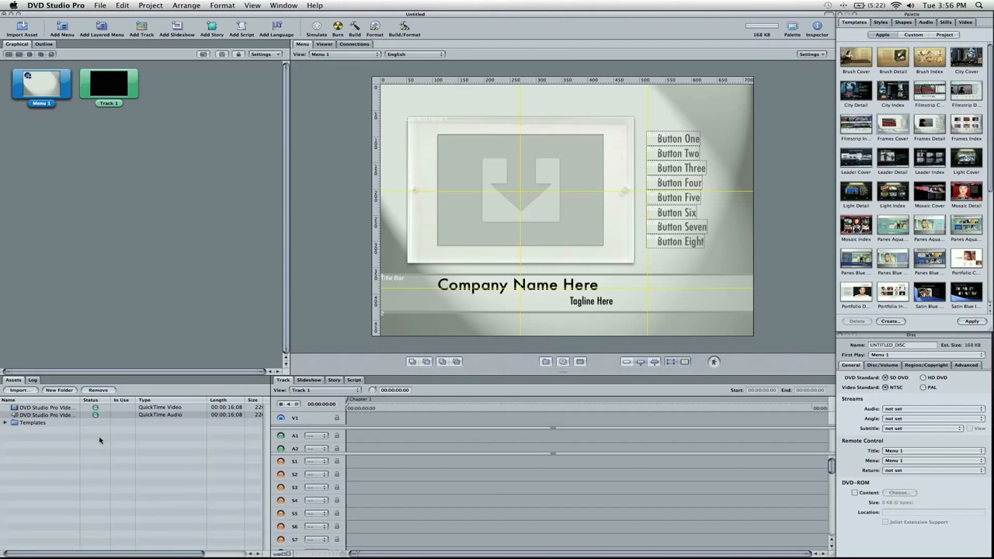
pyautogui.click(45, 407)
pyautogui.moveTo(31, 410); pyautogui.dragTo(667, 156)
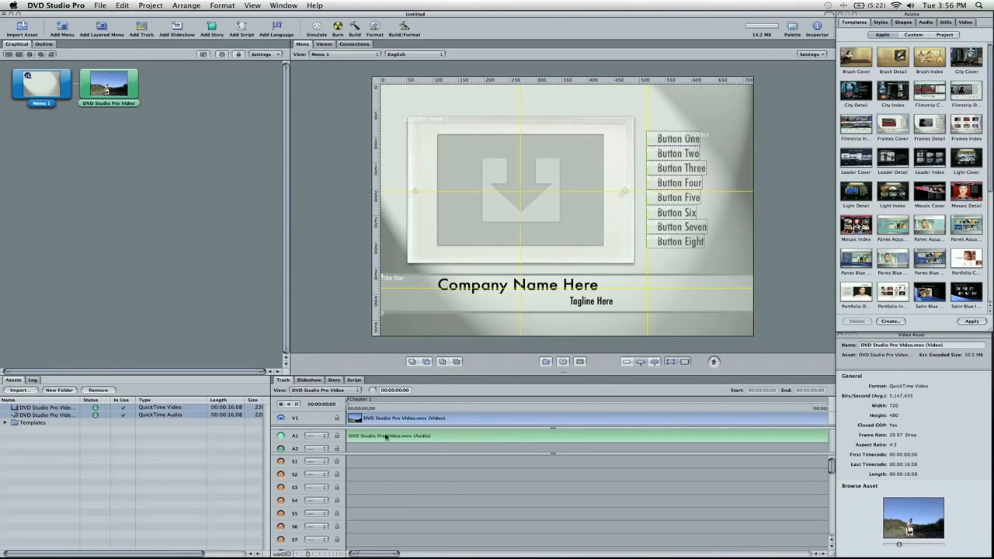
# Step: Show the full length of the video and audio clips in the track timeline
pyautogui.moveTo(405, 554); pyautogui.dragTo(673, 554)
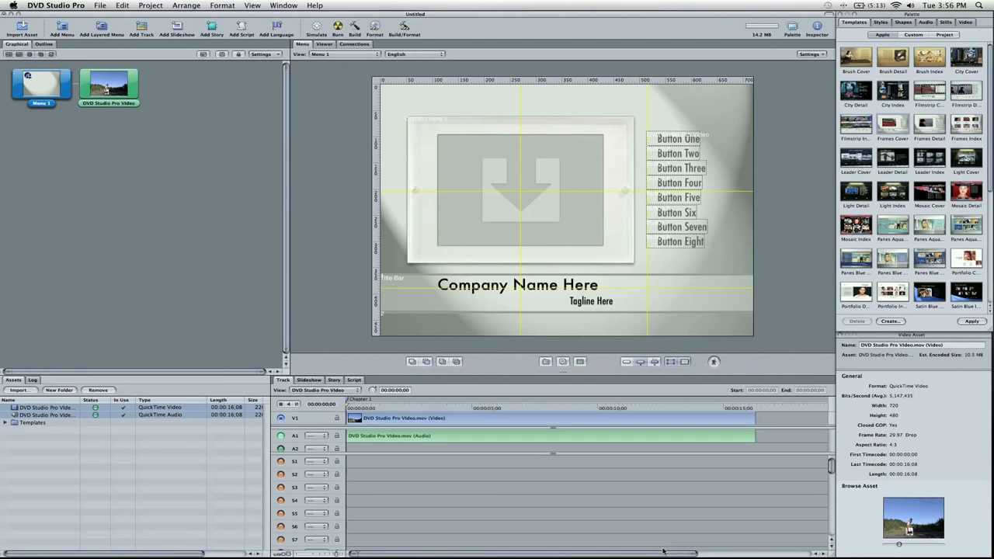
pyautogui.click(663, 549)
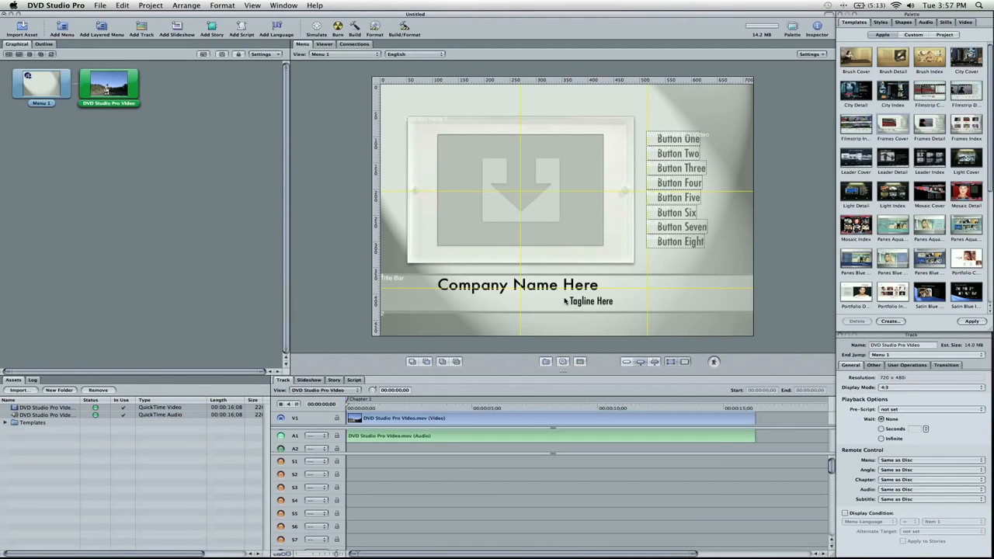